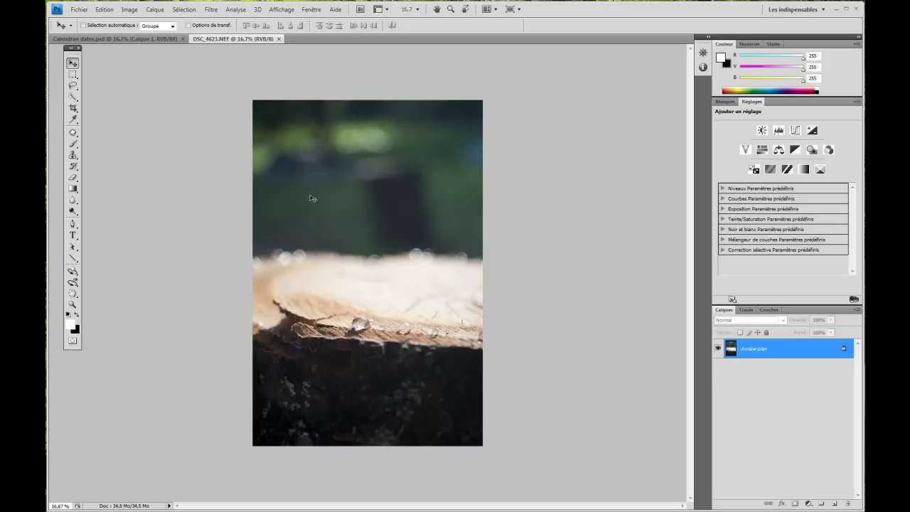
# Step: In Calendrier dates.psd, load the Octobre layer's outline as an active selection
pyautogui.click(120, 41)
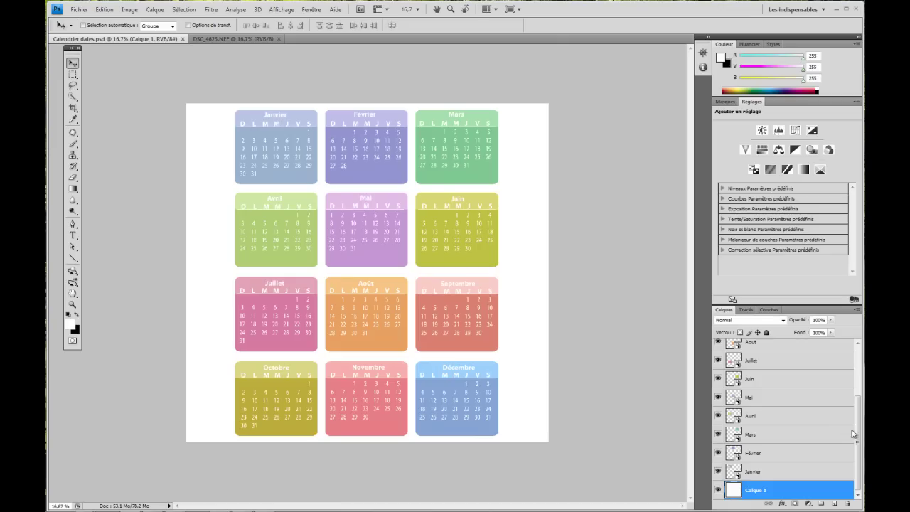
pyautogui.moveTo(857, 441)
pyautogui.mouseDown()
pyautogui.moveTo(858, 393)
pyautogui.moveTo(858, 440)
pyautogui.mouseUp()
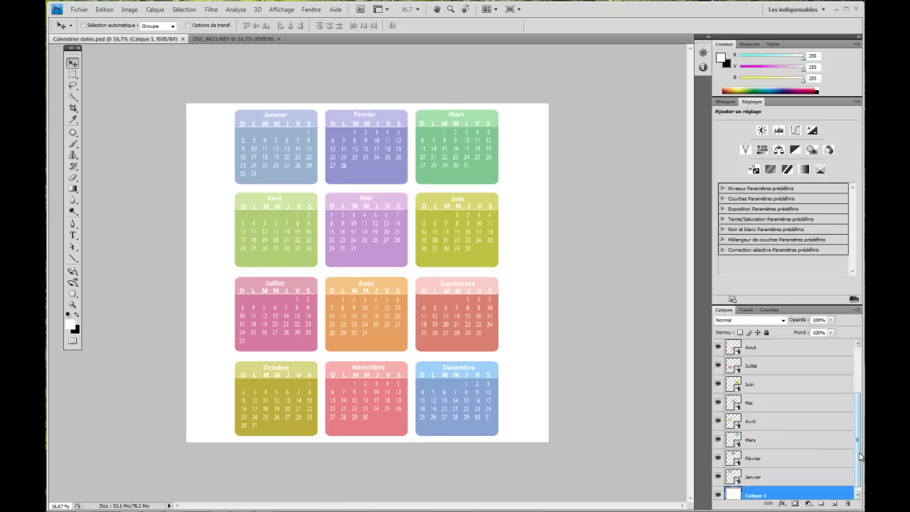
pyautogui.moveTo(860, 456)
pyautogui.mouseDown()
pyautogui.moveTo(860, 417)
pyautogui.moveTo(856, 466)
pyautogui.moveTo(857, 441)
pyautogui.mouseUp()
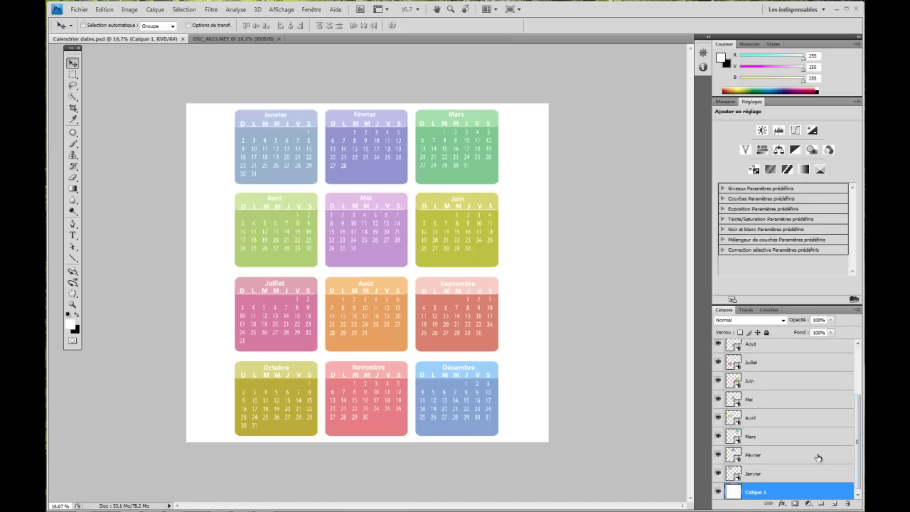
pyautogui.moveTo(858, 455); pyautogui.dragTo(859, 398)
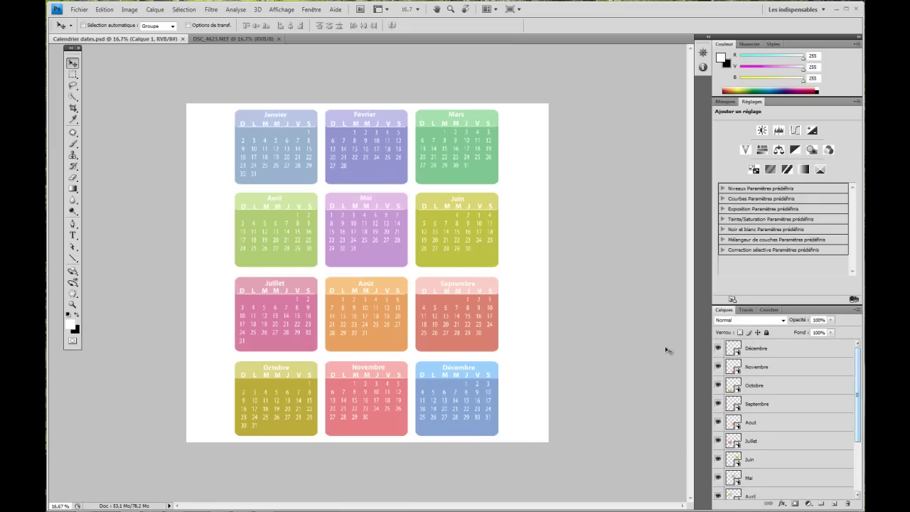
pyautogui.click(794, 411)
pyautogui.click(785, 386)
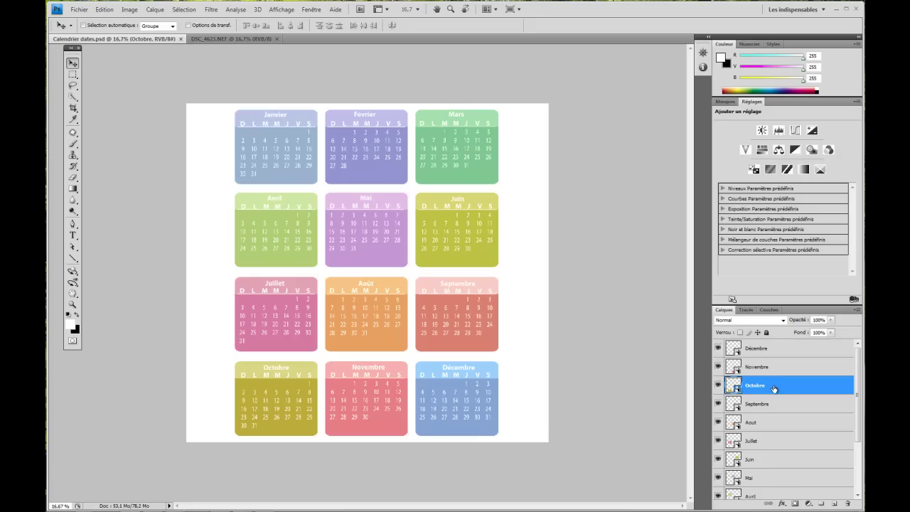
pyautogui.keyDown('ctrl'); pyautogui.click(732, 386); pyautogui.keyUp('ctrl')
# Step: Paste the October calendar into DSC_4623.NEF and drag it up over the blurred background
pyautogui.click(229, 40)
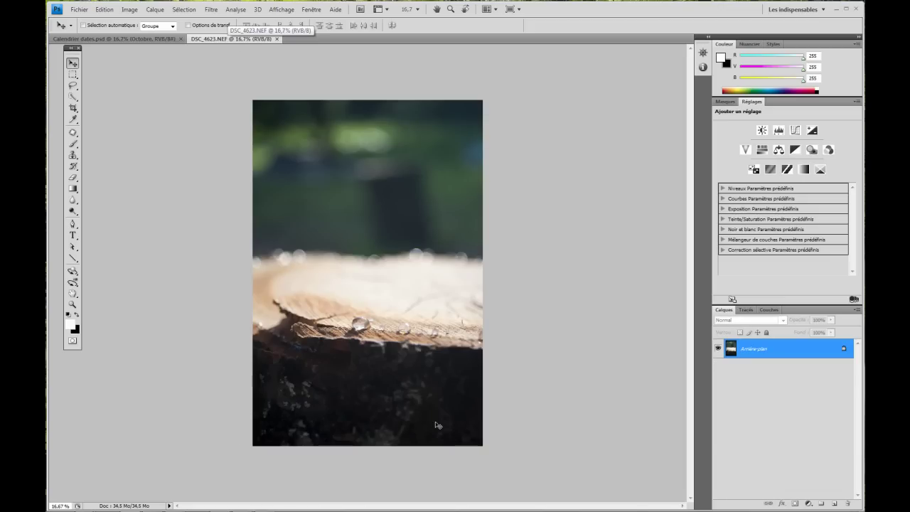
pyautogui.hotkey('ctrl', 'v')
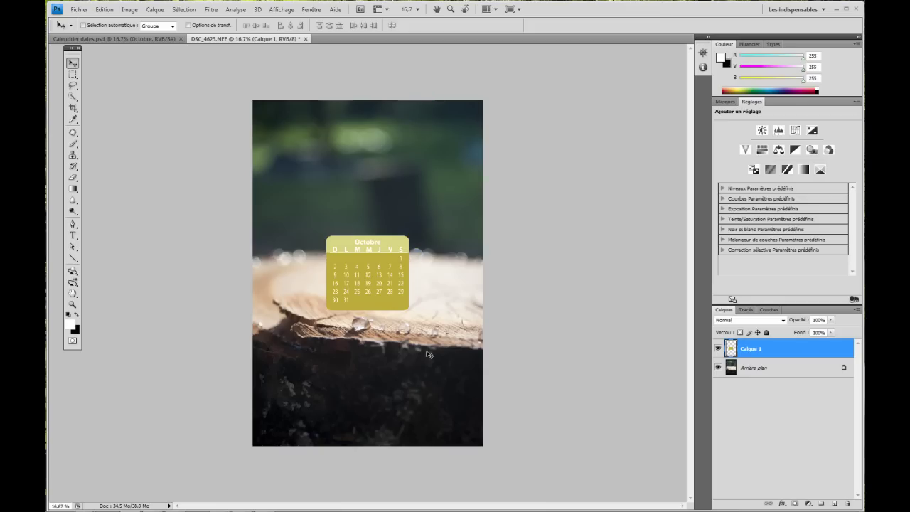
pyautogui.moveTo(356, 285)
pyautogui.mouseDown()
pyautogui.moveTo(365, 310)
pyautogui.moveTo(320, 389)
pyautogui.moveTo(294, 409)
pyautogui.moveTo(417, 410)
pyautogui.moveTo(365, 211)
pyautogui.moveTo(362, 222)
pyautogui.moveTo(331, 199)
pyautogui.moveTo(308, 414)
pyautogui.moveTo(406, 385)
pyautogui.moveTo(338, 213)
pyautogui.moveTo(298, 409)
pyautogui.moveTo(377, 297)
pyautogui.moveTo(332, 192)
pyautogui.mouseUp()
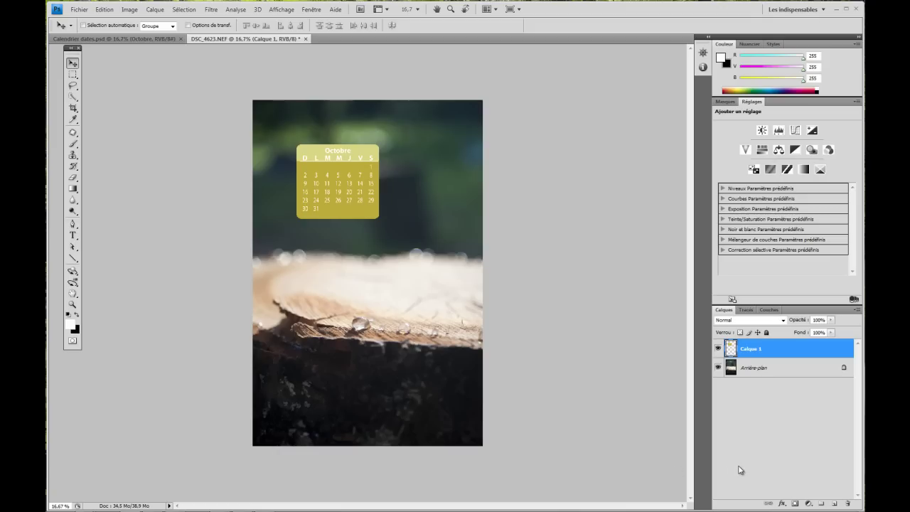
pyautogui.click(781, 503)
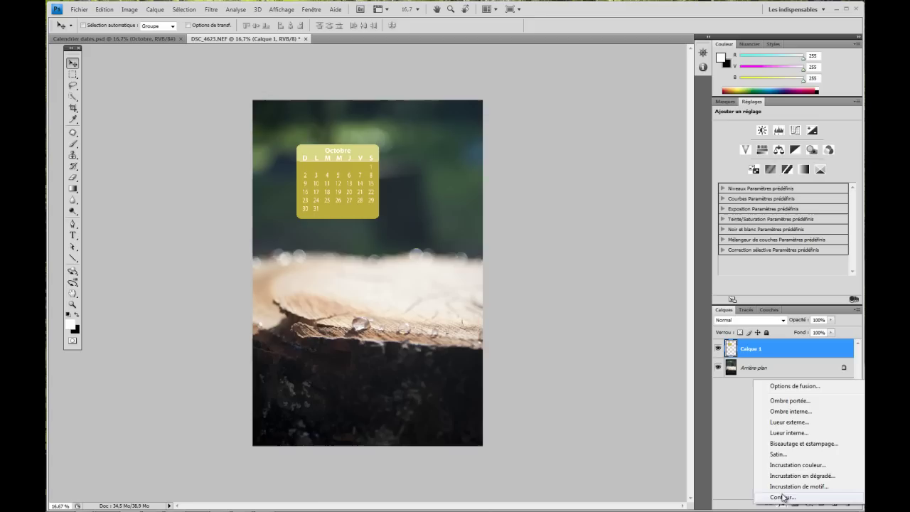
pyautogui.click(788, 400)
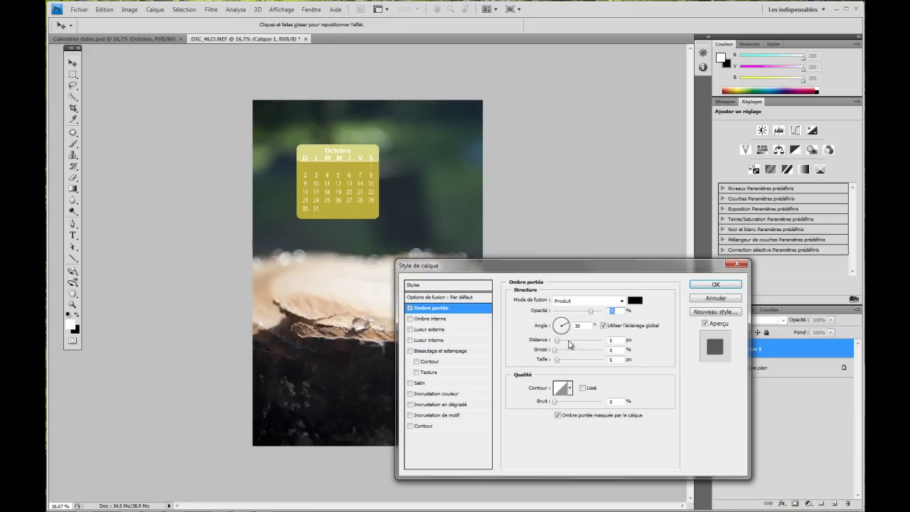
pyautogui.moveTo(601, 272); pyautogui.dragTo(540, 288)
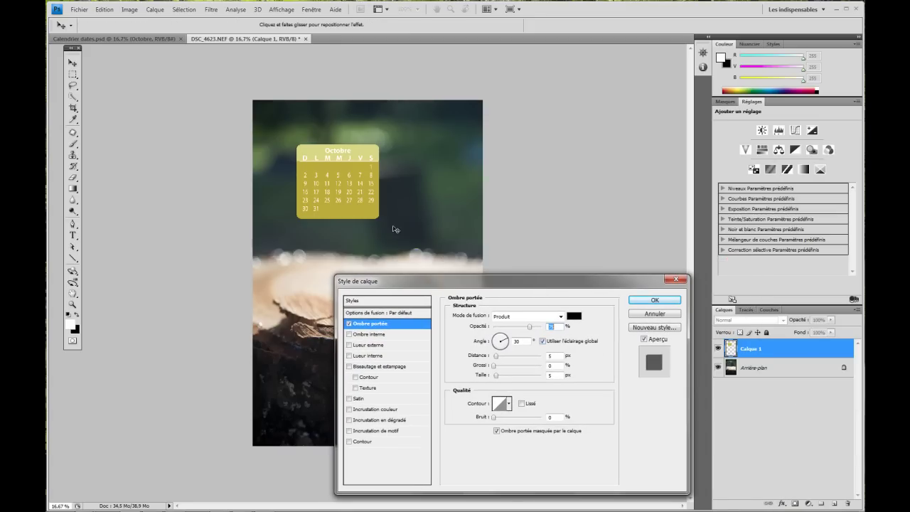
pyautogui.click(643, 339)
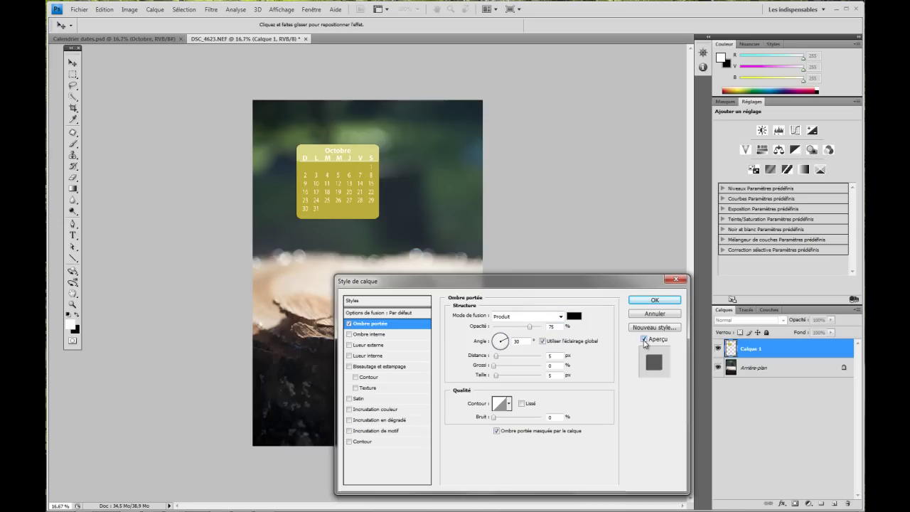
pyautogui.moveTo(506, 356); pyautogui.dragTo(511, 377)
pyautogui.write('76')
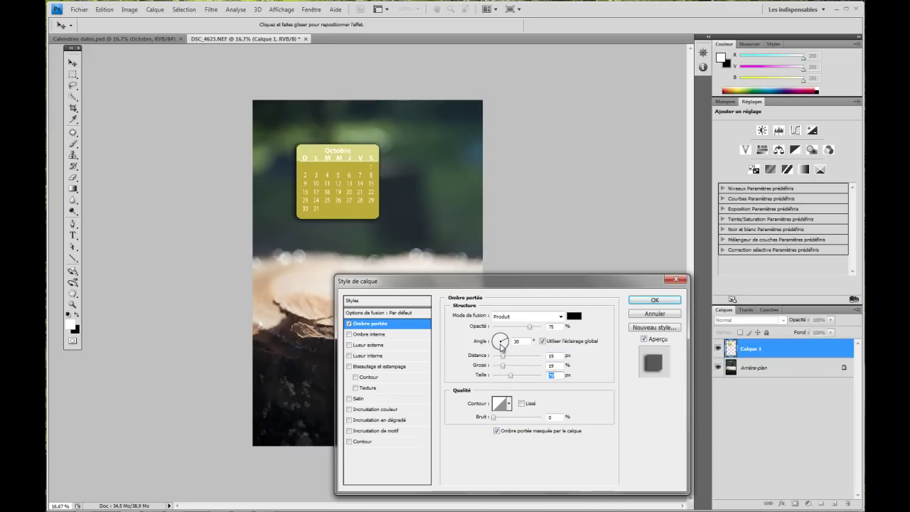
pyautogui.click(500, 341)
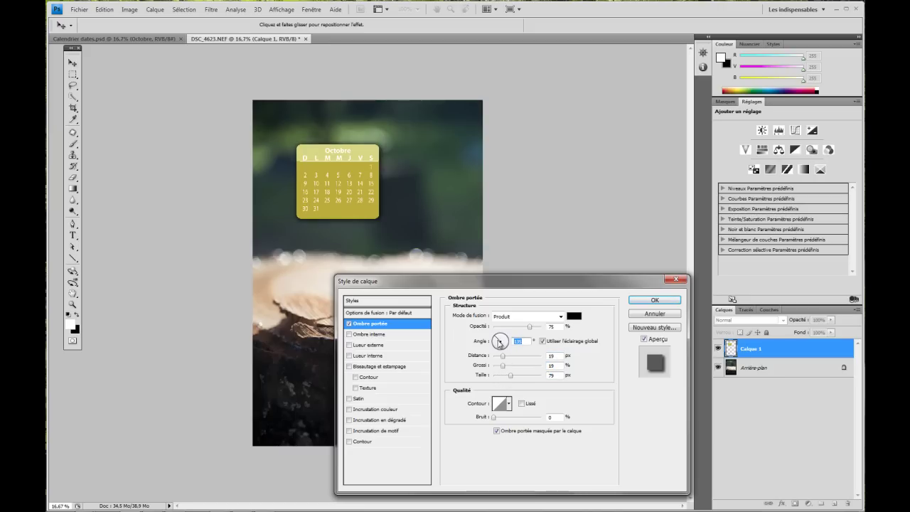
pyautogui.moveTo(503, 355)
pyautogui.mouseDown()
pyautogui.moveTo(513, 375)
pyautogui.moveTo(496, 380)
pyautogui.mouseUp()
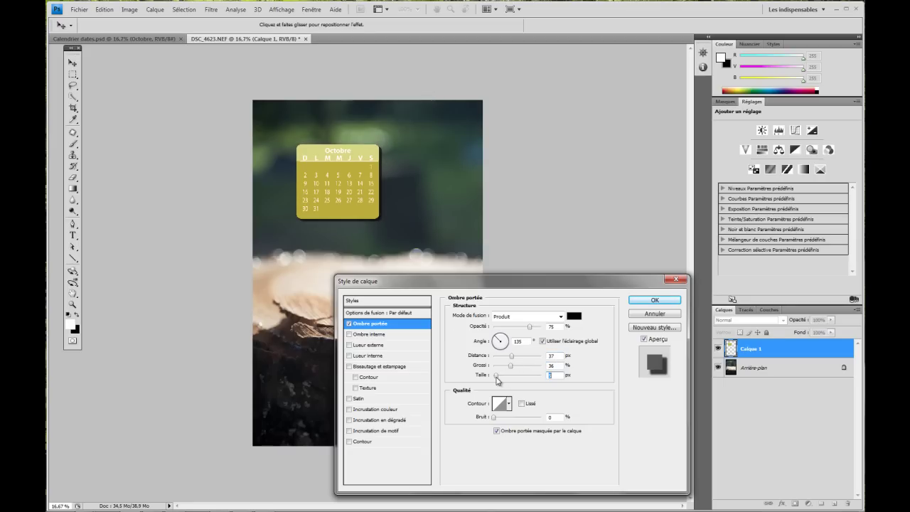
pyautogui.click(647, 316)
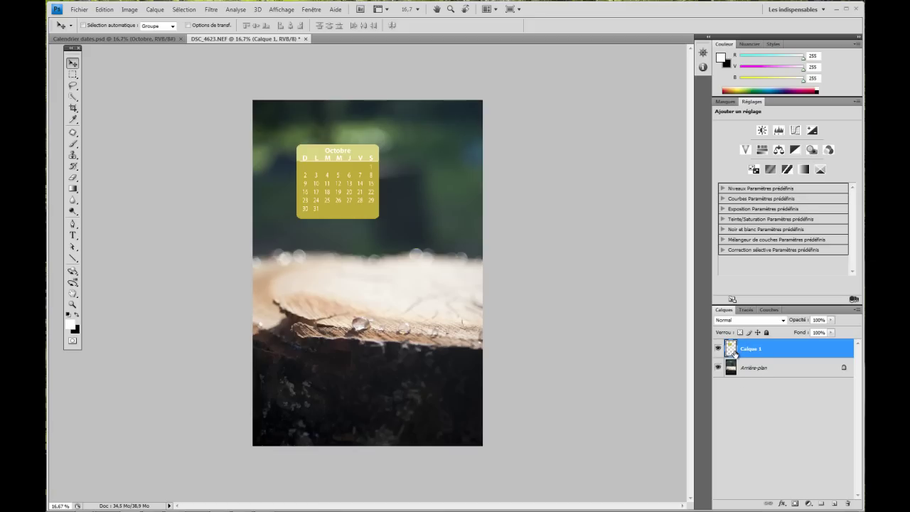
# Step: Create a new empty layer, Calque 2, and move it below the calendar layer Calque 1
pyautogui.moveTo(733, 352); pyautogui.dragTo(835, 504)
pyautogui.click(835, 503)
pyautogui.moveTo(771, 350)
pyautogui.mouseDown()
pyautogui.moveTo(772, 375)
pyautogui.moveTo(771, 366)
pyautogui.mouseUp()
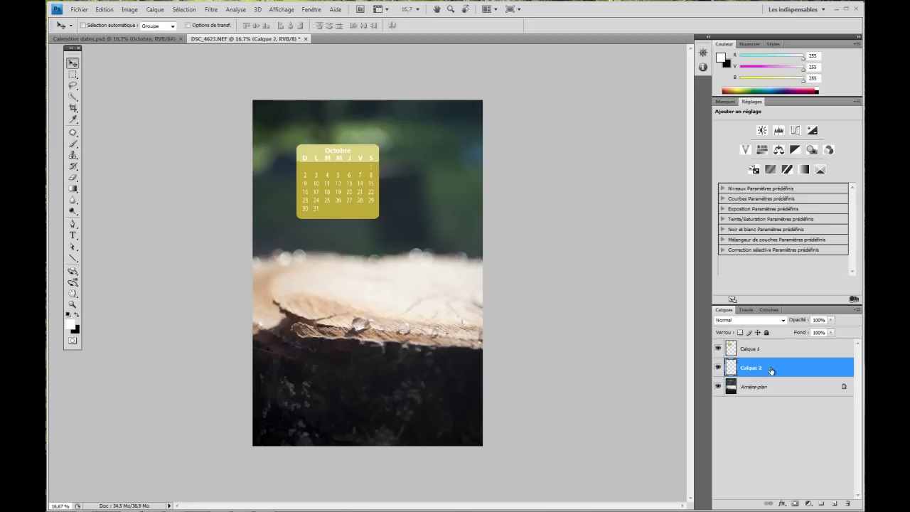
# Step: Load Calque 1's outline as a selection, target Calque 2, and pick the Paint Bucket tool
pyautogui.click(730, 351)
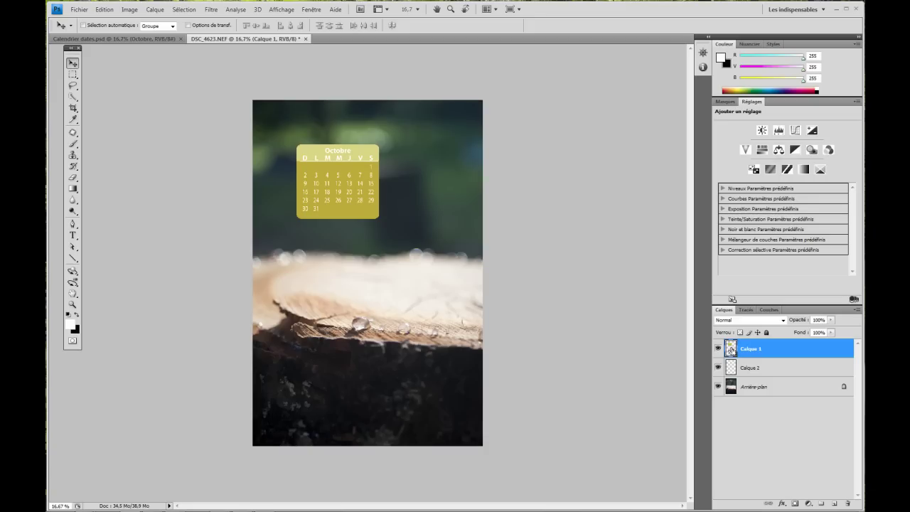
pyautogui.keyDown('ctrl'); pyautogui.click(730, 349); pyautogui.keyUp('ctrl')
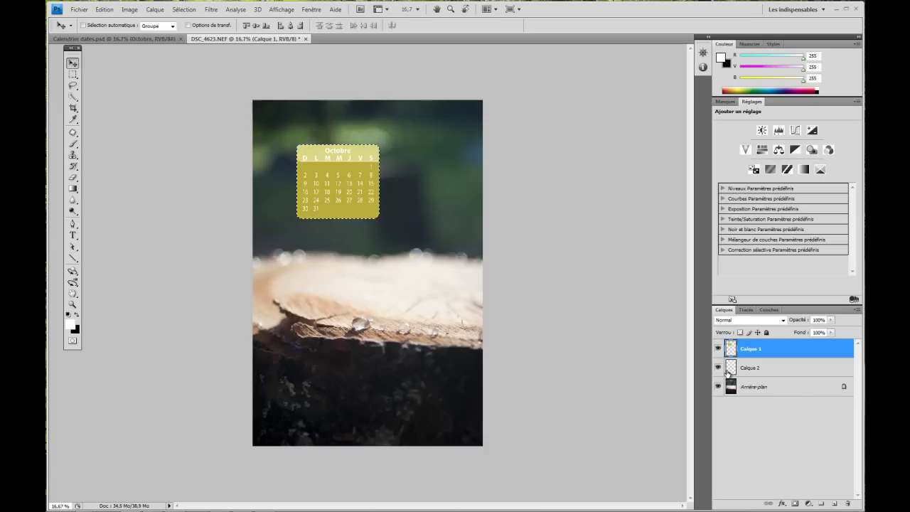
pyautogui.click(730, 371)
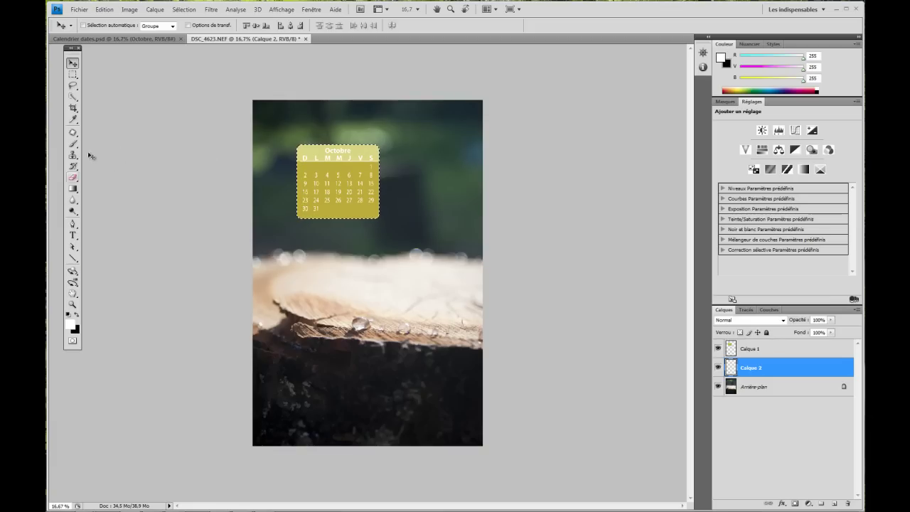
pyautogui.click(72, 189)
pyautogui.click(111, 203)
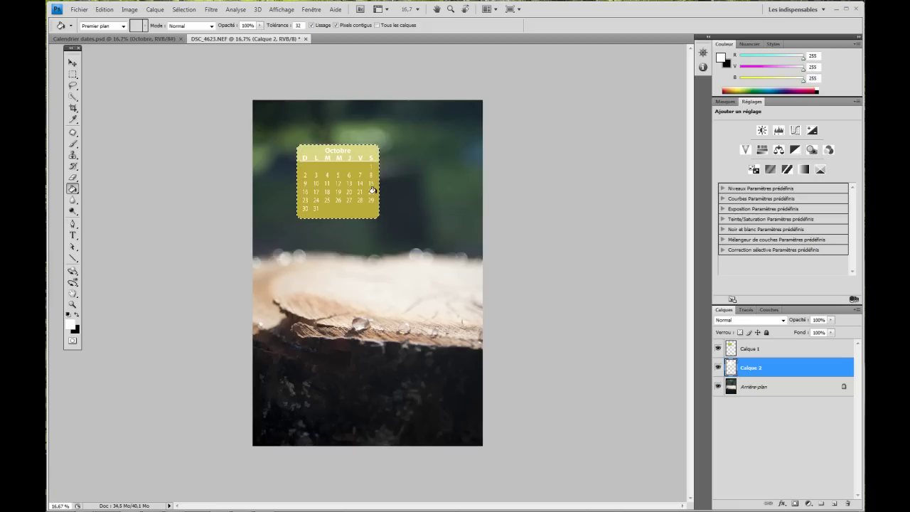
# Step: Deselect, then position Calque 2's backing just behind the calendar, slightly offset down-right
pyautogui.click(186, 11)
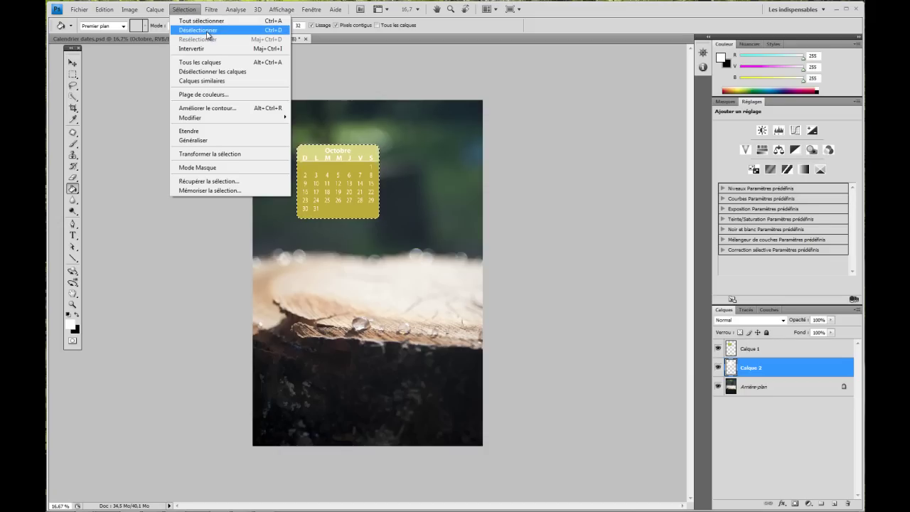
pyautogui.click(199, 30)
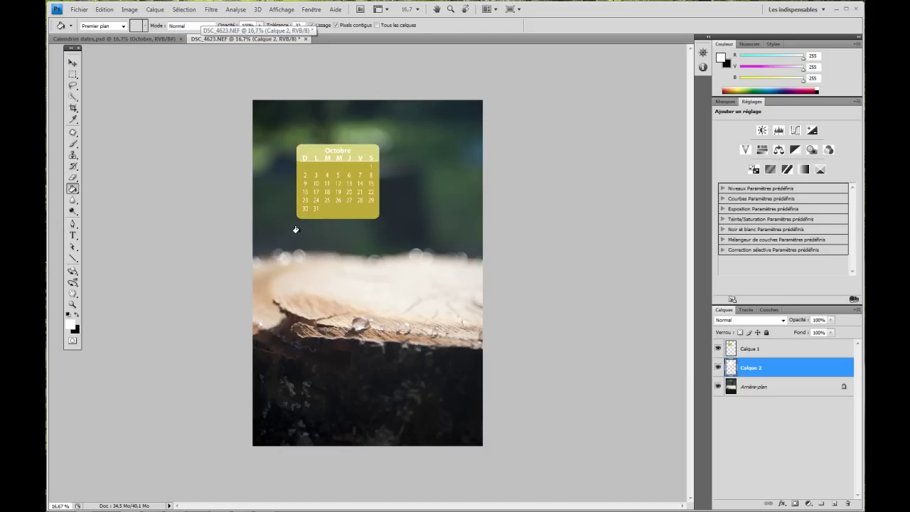
pyautogui.press('v')
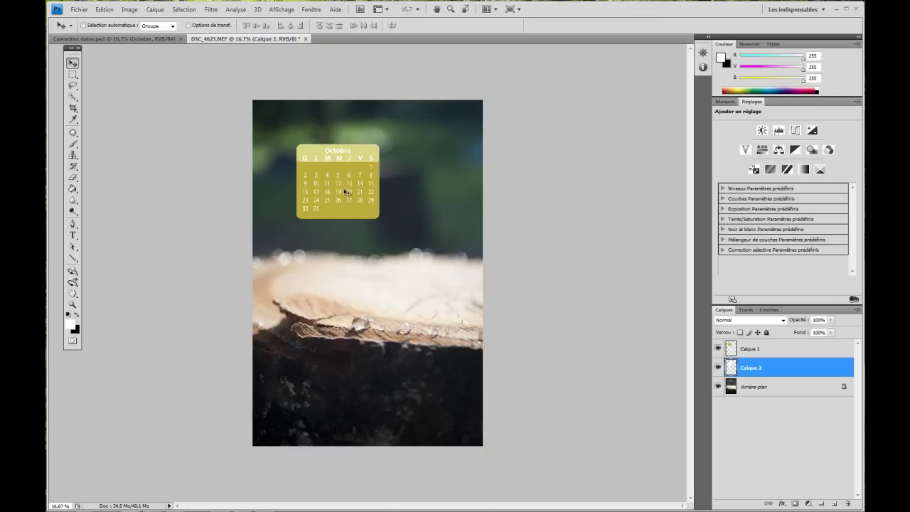
pyautogui.moveTo(339, 189)
pyautogui.mouseDown()
pyautogui.moveTo(330, 205)
pyautogui.moveTo(390, 266)
pyautogui.mouseUp()
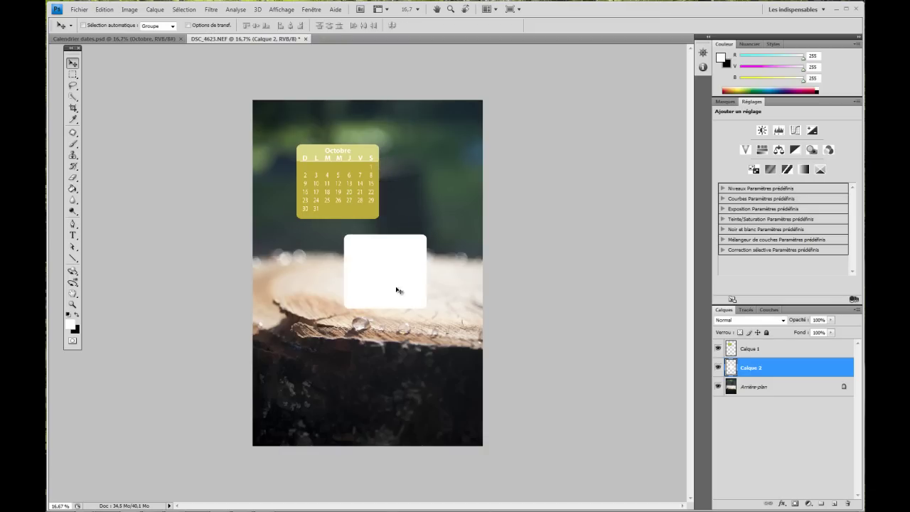
pyautogui.moveTo(390, 265); pyautogui.dragTo(354, 213)
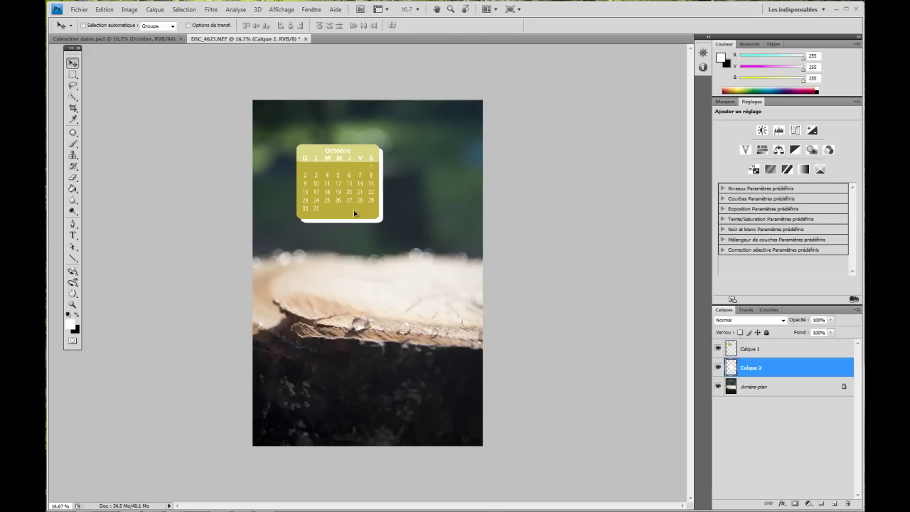
pyautogui.press('Up')
pyautogui.press('Left')
pyautogui.press('Left')
pyautogui.press('Up')
pyautogui.press('Left')
pyautogui.press('Left')
pyautogui.press('Up')
pyautogui.press('Up')
pyautogui.press('Down')
# Step: Lower Calque 2's layer opacity to 37%
pyautogui.click(830, 320)
pyautogui.moveTo(832, 333); pyautogui.dragTo(800, 333)
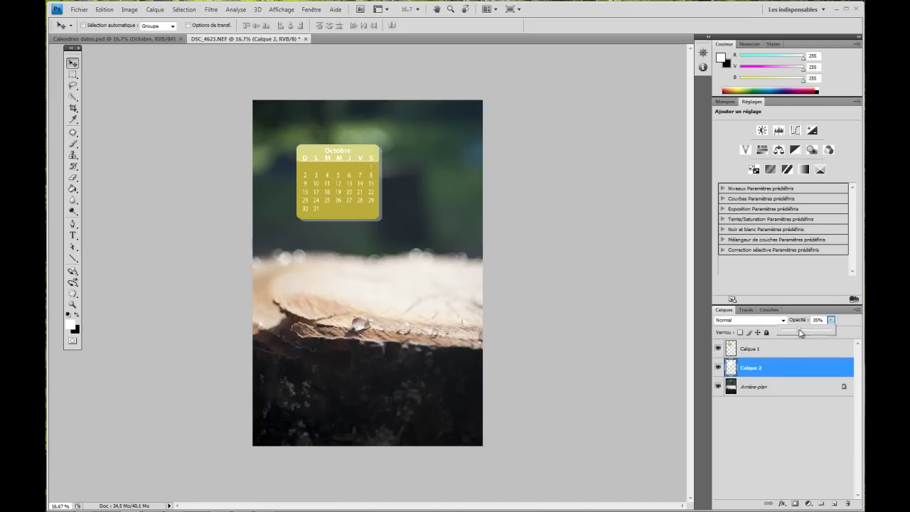
pyautogui.moveTo(800, 333); pyautogui.dragTo(802, 334)
# Step: Apply a Gaussian Blur with a 6.3-pixel radius to the backing layer
pyautogui.click(213, 10)
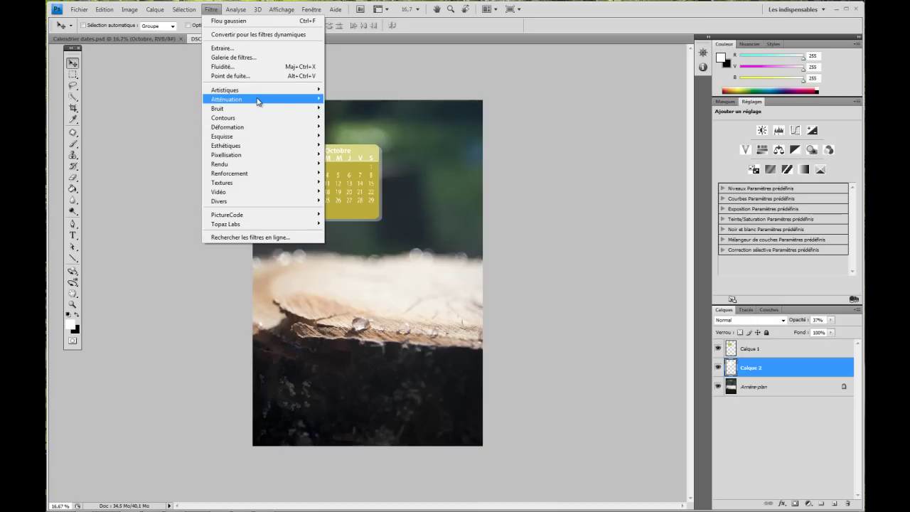
pyautogui.moveTo(241, 99)
pyautogui.click(355, 145)
pyautogui.moveTo(455, 263)
pyautogui.mouseDown()
pyautogui.moveTo(486, 229)
pyautogui.moveTo(491, 191)
pyautogui.mouseUp()
pyautogui.moveTo(468, 334)
pyautogui.mouseDown()
pyautogui.moveTo(449, 336)
pyautogui.moveTo(478, 337)
pyautogui.moveTo(466, 339)
pyautogui.mouseUp()
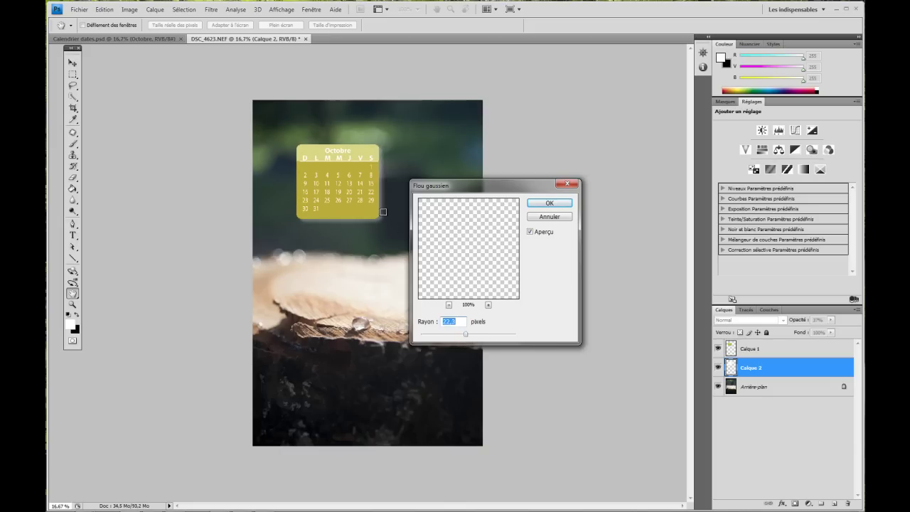
pyautogui.click(547, 203)
# Step: With the Move tool active, change the selection between Calque 1 and Calque 2 in the Layers panel
pyautogui.press('v')
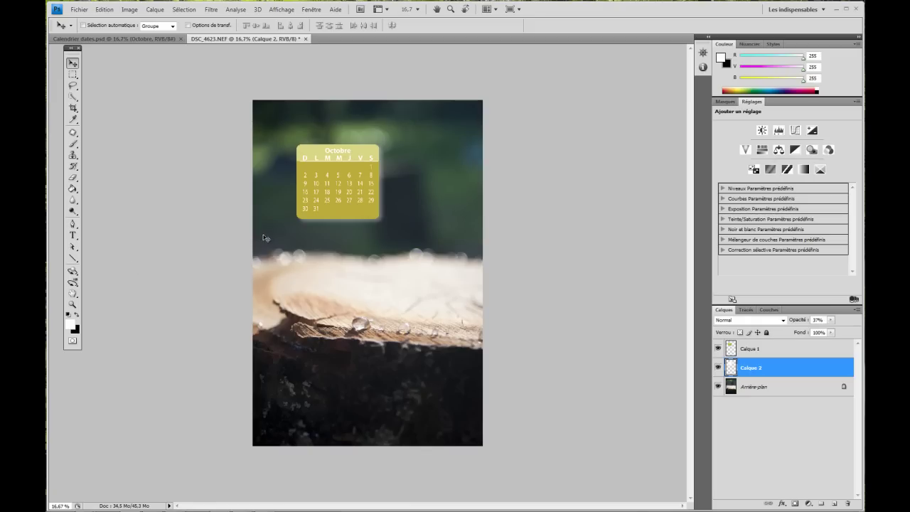
pyautogui.keyDown('shift'); pyautogui.click(739, 351); pyautogui.keyUp('shift')
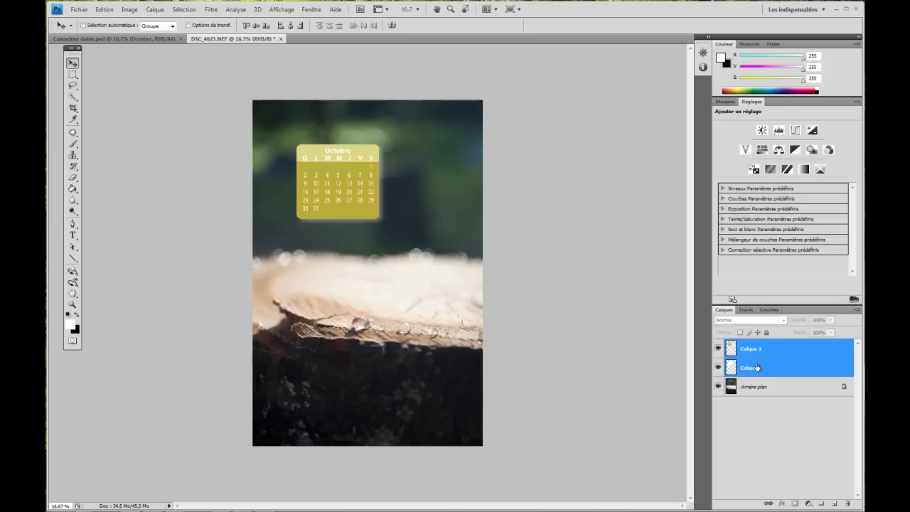
pyautogui.click(750, 371)
# Step: Select Calque 1 and Calque 2 together and merge them with Layer > Merge Layers
pyautogui.click(752, 417)
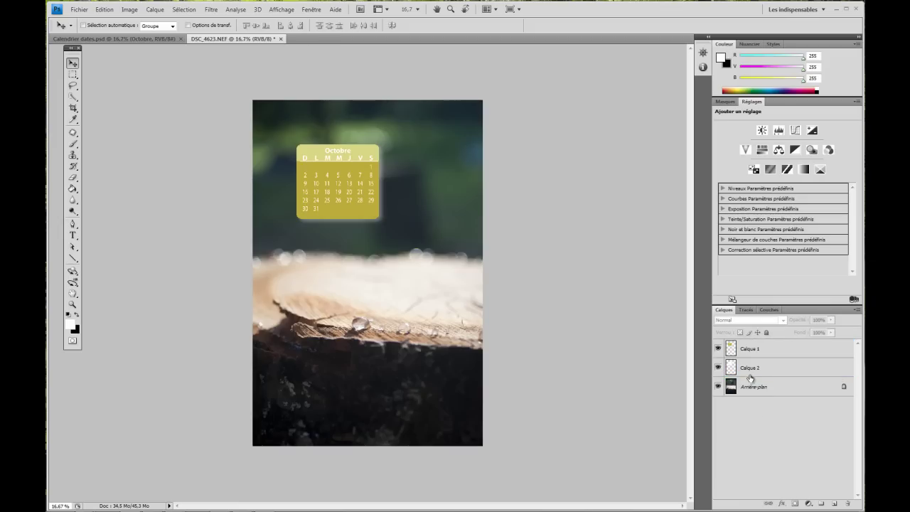
pyautogui.click(754, 368)
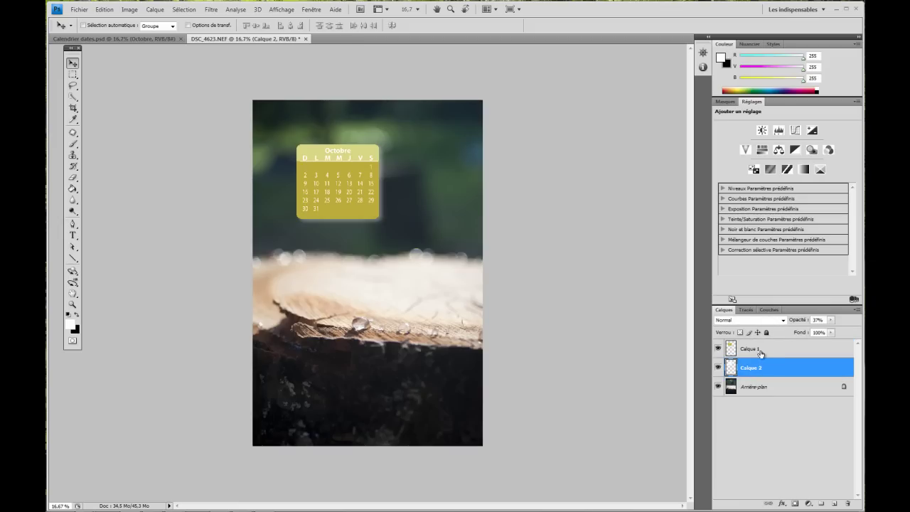
pyautogui.keyDown('ctrl'); pyautogui.click(759, 351); pyautogui.keyUp('ctrl')
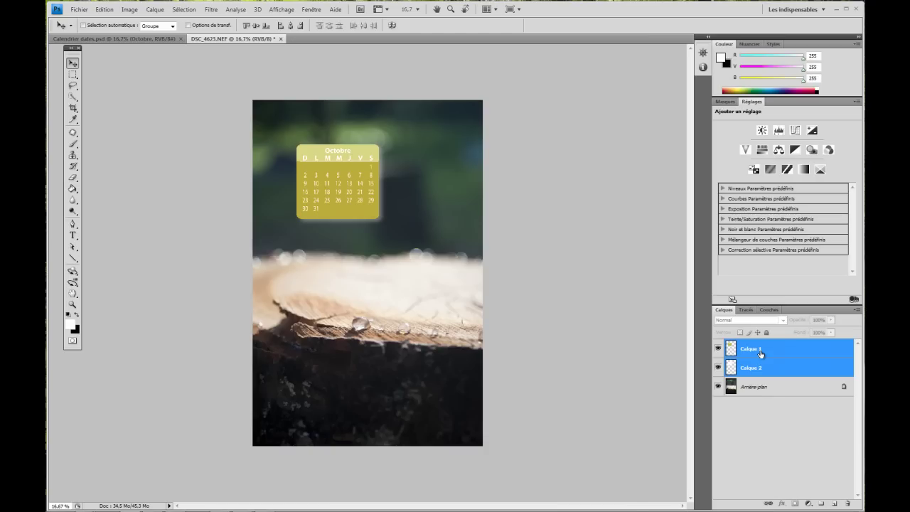
pyautogui.click(155, 9)
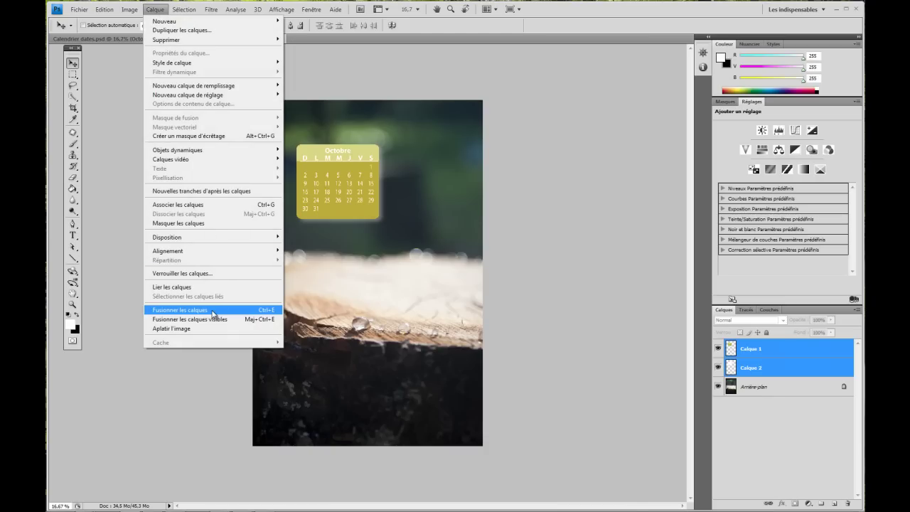
pyautogui.click(267, 315)
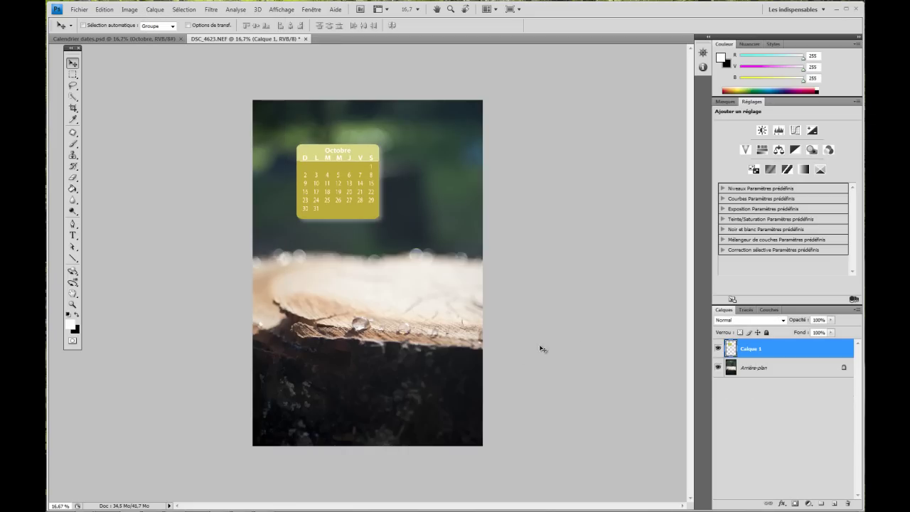
# Step: Drag the merged calendar down over the stump's dark lower trunk and fine-tune its position
pyautogui.moveTo(337, 183)
pyautogui.mouseDown()
pyautogui.moveTo(337, 222)
pyautogui.moveTo(337, 180)
pyautogui.moveTo(372, 146)
pyautogui.moveTo(320, 188)
pyautogui.moveTo(382, 333)
pyautogui.moveTo(373, 255)
pyautogui.moveTo(359, 340)
pyautogui.moveTo(390, 396)
pyautogui.mouseUp()
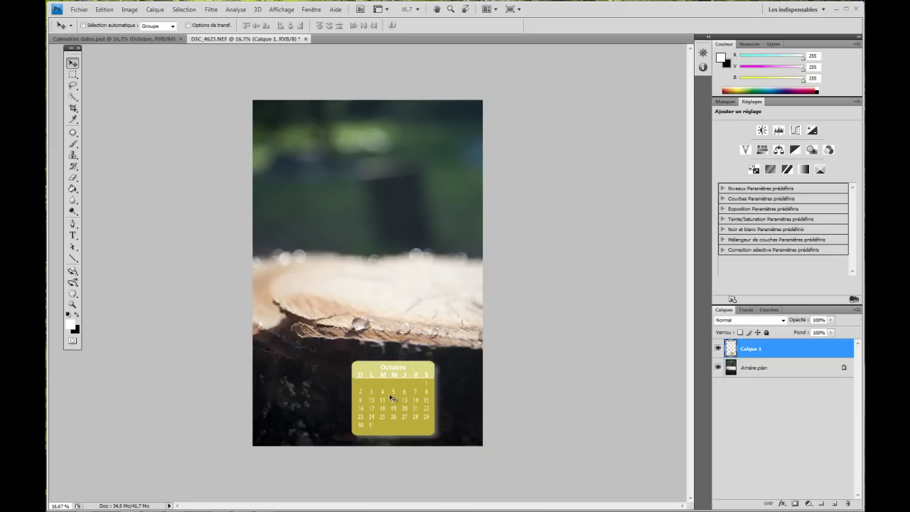
pyautogui.moveTo(390, 398); pyautogui.dragTo(389, 381)
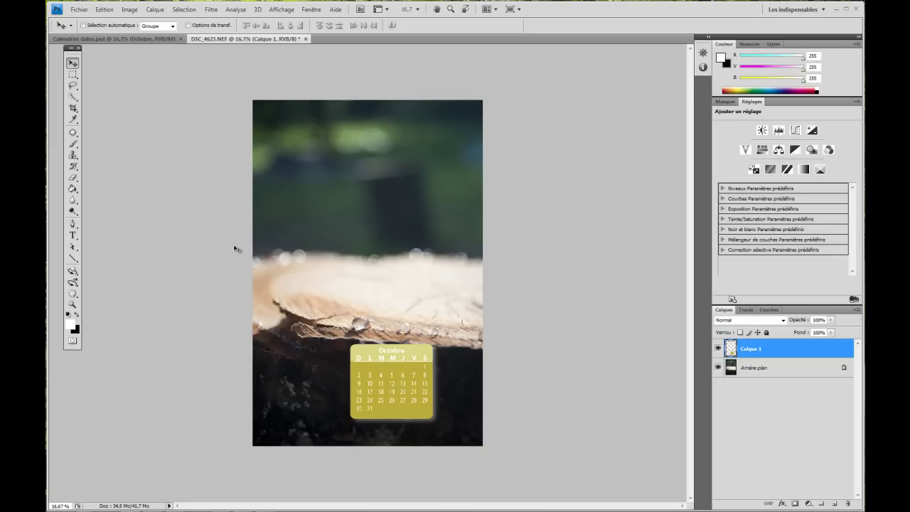
pyautogui.click(73, 109)
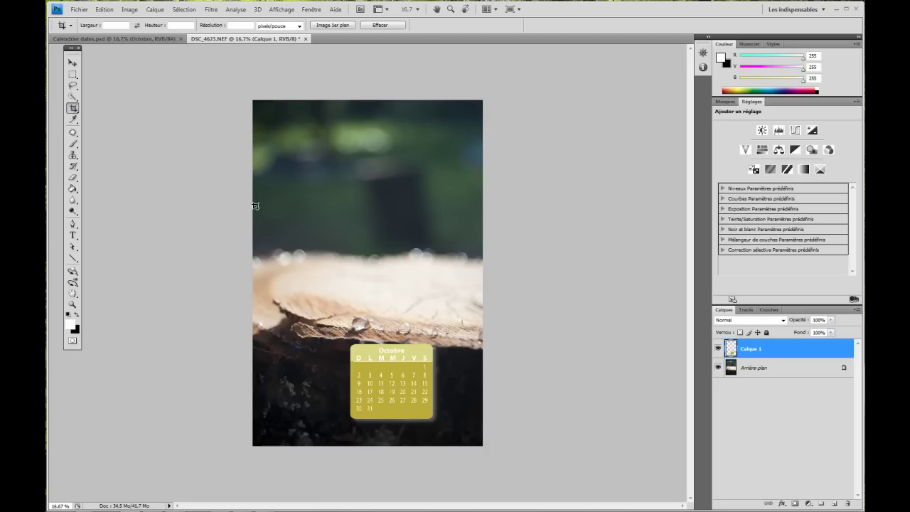
# Step: Crop the photo to a near-square frame around the stump top and October calendar
pyautogui.moveTo(254, 204); pyautogui.dragTo(483, 432)
pyautogui.moveTo(394, 316); pyautogui.dragTo(400, 277)
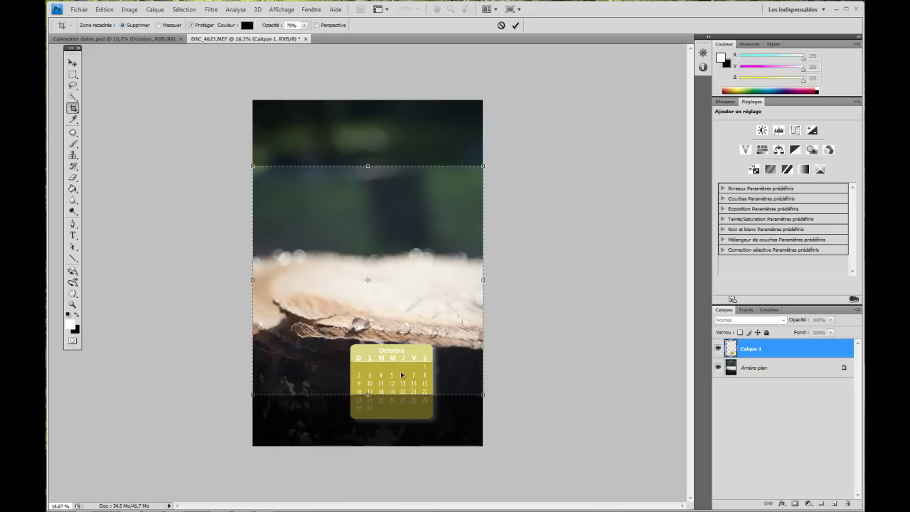
pyautogui.moveTo(397, 291); pyautogui.dragTo(395, 322)
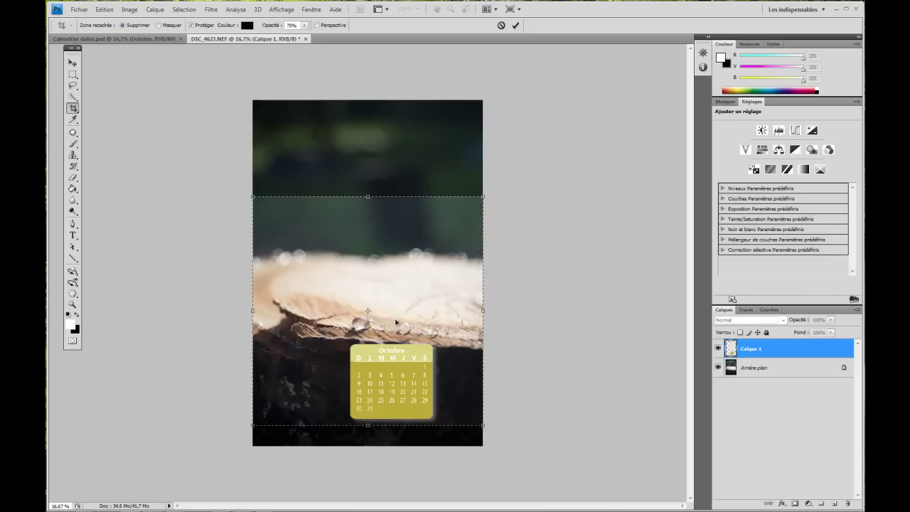
pyautogui.hotkey('shift', 'Down')
pyautogui.hotkey('shift', 'Down')
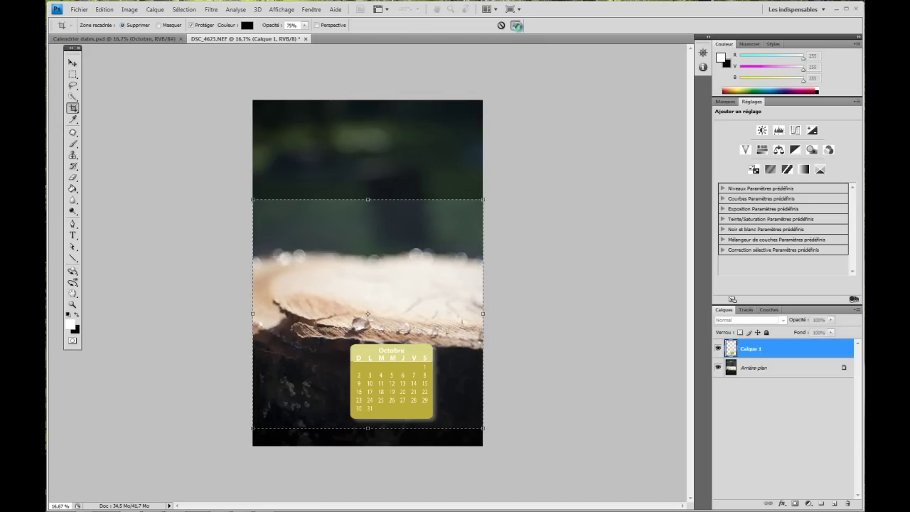
pyautogui.click(516, 25)
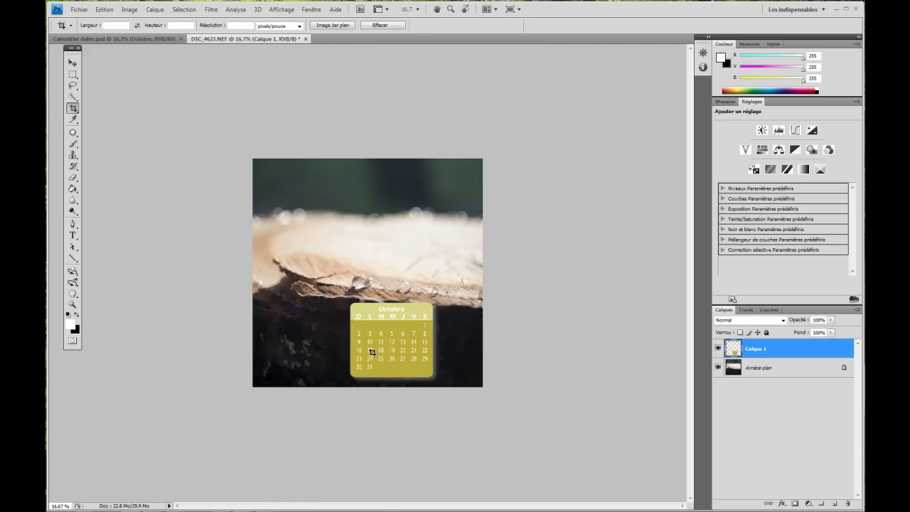
pyautogui.press('v')
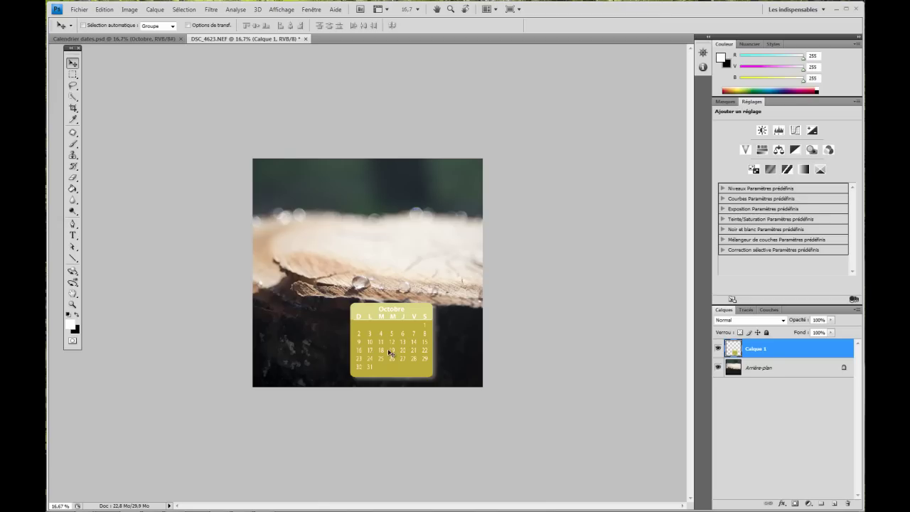
# Step: Drag the October calendar into the photo's lower-left corner over the dark trunk
pyautogui.moveTo(390, 353)
pyautogui.mouseDown()
pyautogui.moveTo(299, 352)
pyautogui.moveTo(306, 258)
pyautogui.moveTo(318, 230)
pyautogui.moveTo(430, 272)
pyautogui.moveTo(387, 247)
pyautogui.moveTo(432, 359)
pyautogui.moveTo(343, 235)
pyautogui.moveTo(316, 225)
pyautogui.moveTo(432, 355)
pyautogui.moveTo(356, 235)
pyautogui.moveTo(427, 224)
pyautogui.moveTo(431, 233)
pyautogui.moveTo(294, 349)
pyautogui.moveTo(320, 350)
pyautogui.moveTo(316, 358)
pyautogui.mouseUp()
pyautogui.moveTo(315, 352); pyautogui.dragTo(314, 352)
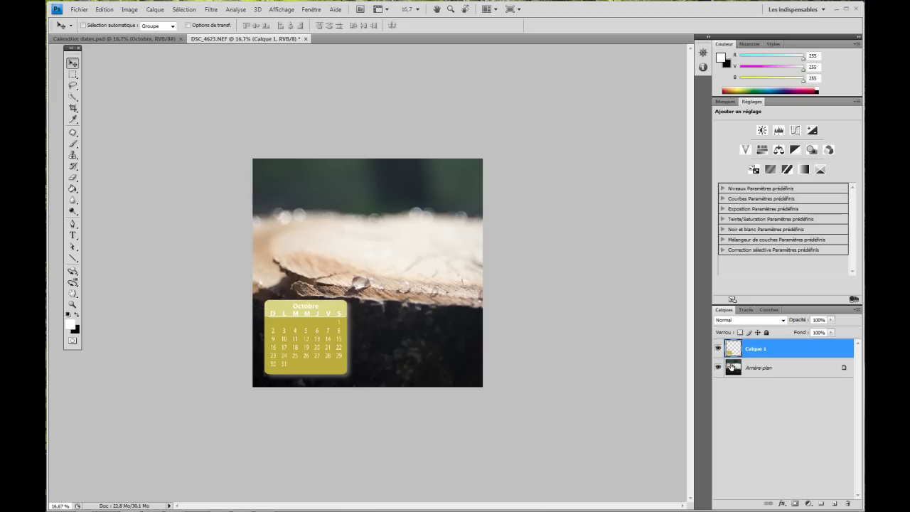
# Step: Add a new empty layer, Calque 2, just above the Arrière-plan background
pyautogui.click(737, 368)
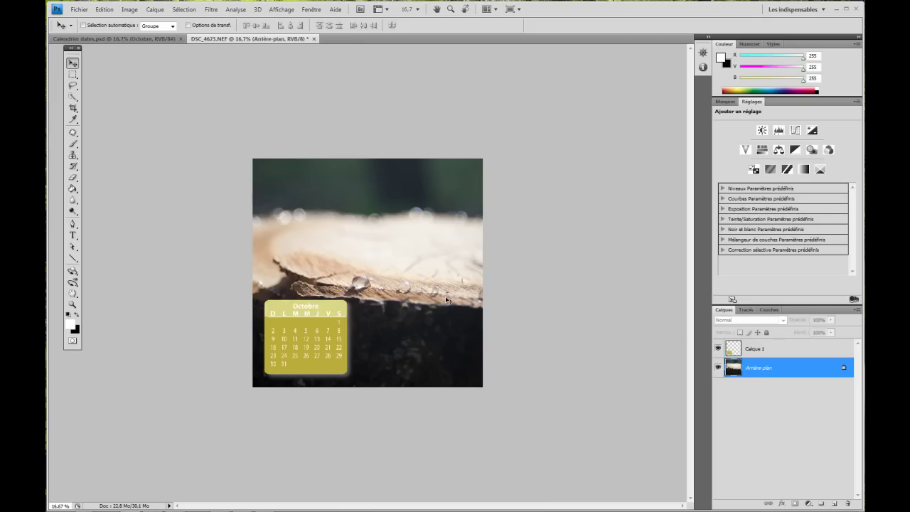
pyautogui.click(73, 74)
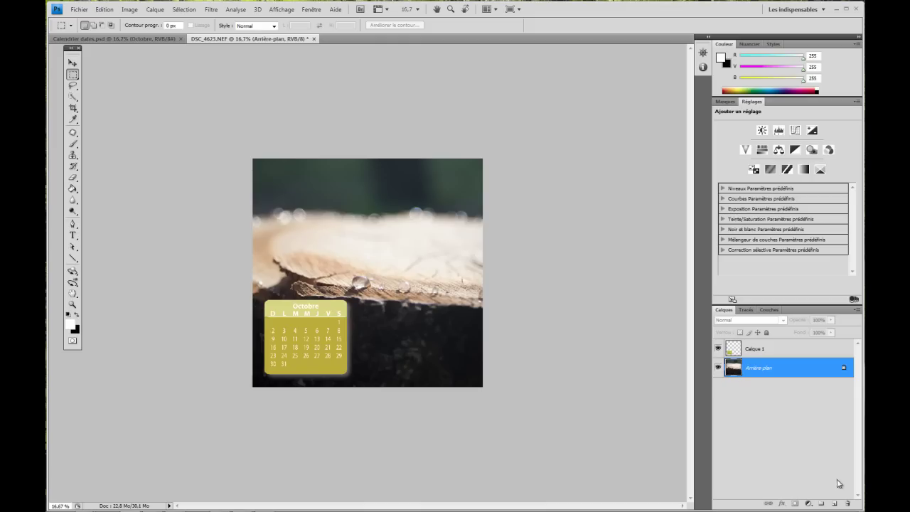
pyautogui.click(834, 503)
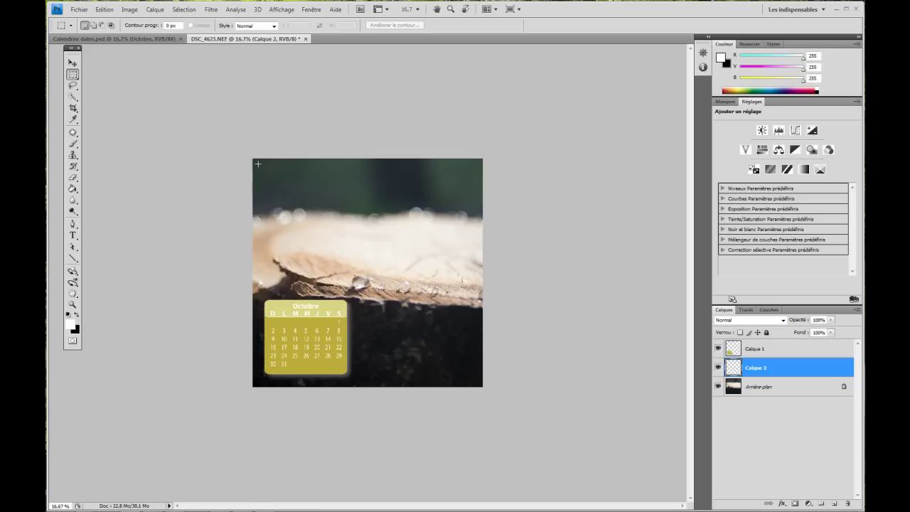
# Step: Draw a rectangular marquee selection slightly inset from the photo's edges
pyautogui.rightClick(73, 79)
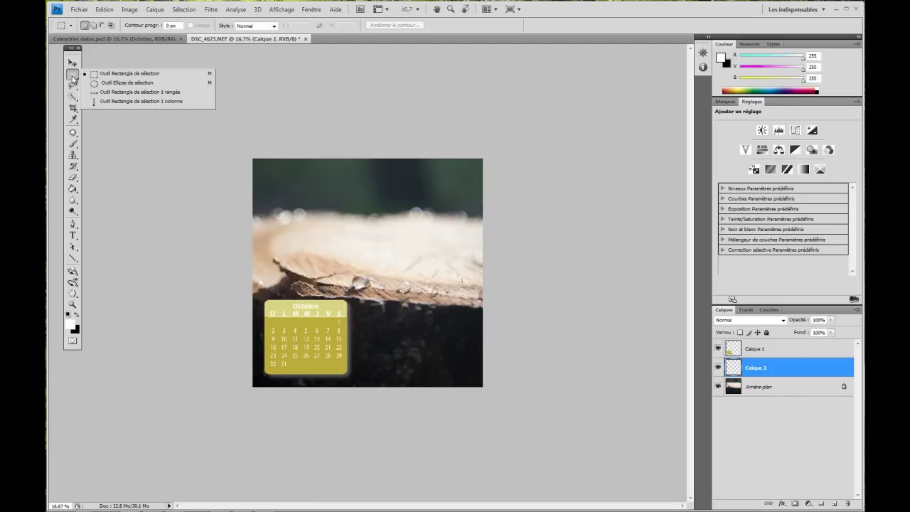
pyautogui.click(128, 73)
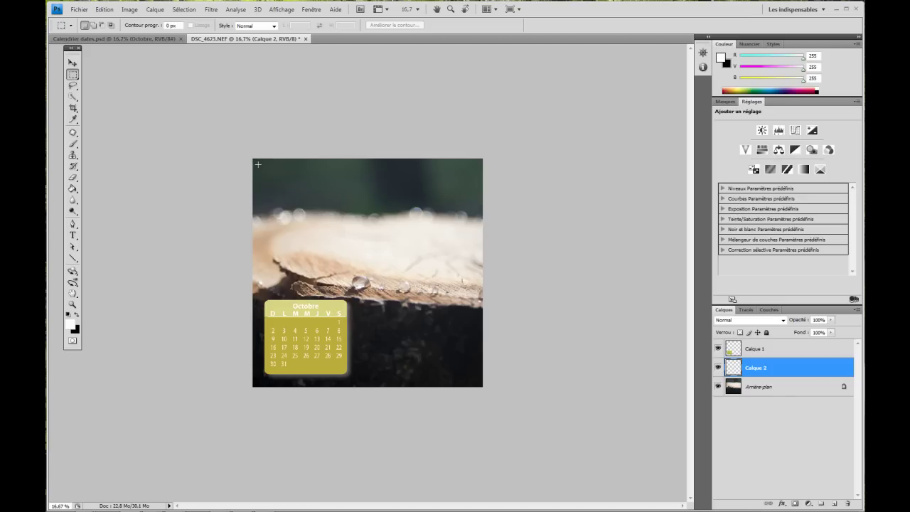
pyautogui.moveTo(258, 165)
pyautogui.mouseDown()
pyautogui.moveTo(482, 356)
pyautogui.moveTo(476, 381)
pyautogui.mouseUp()
pyautogui.moveTo(474, 380); pyautogui.dragTo(476, 380)
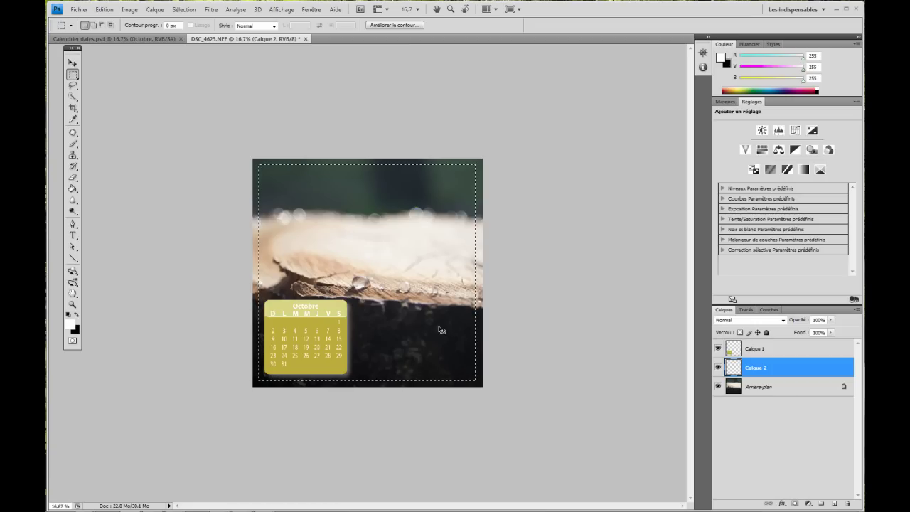
# Step: Invert the selection and fill the outer border strip with white, then deselect
pyautogui.hotkey('ctrl', 'shift', 'i')
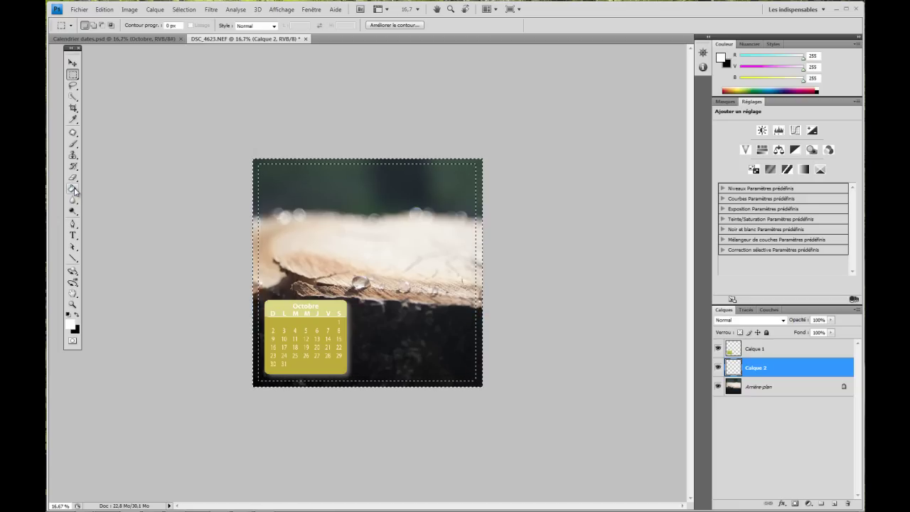
pyautogui.hotkey('alt', 'BackSpace')
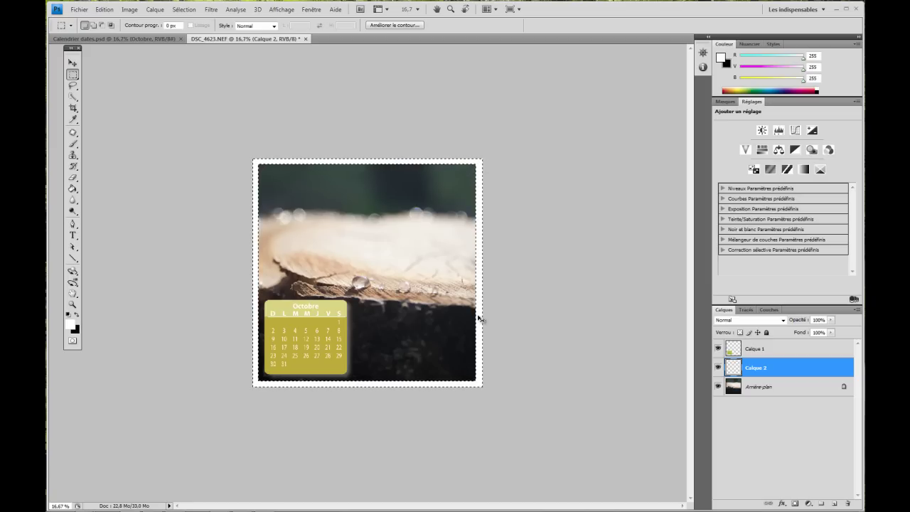
pyautogui.hotkey('ctrl', 'BackSpace')
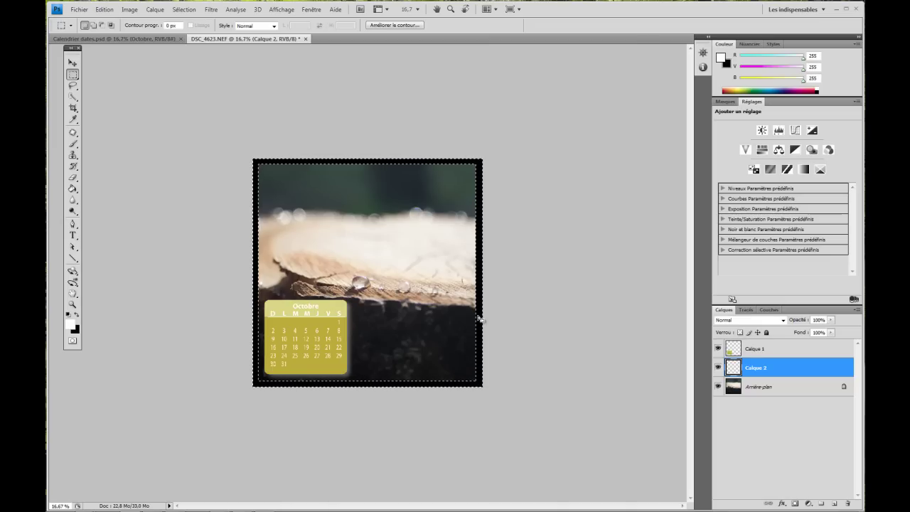
pyautogui.hotkey('alt', 'BackSpace')
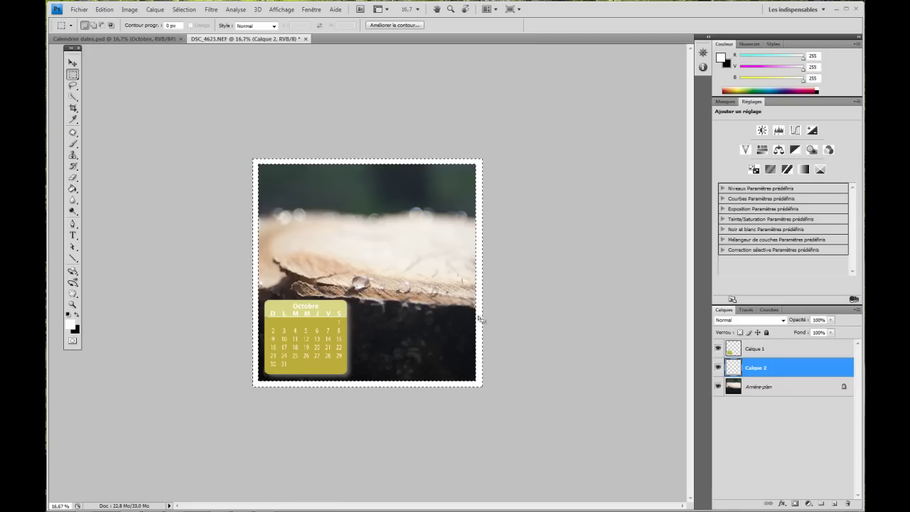
pyautogui.hotkey('ctrl', 'd')
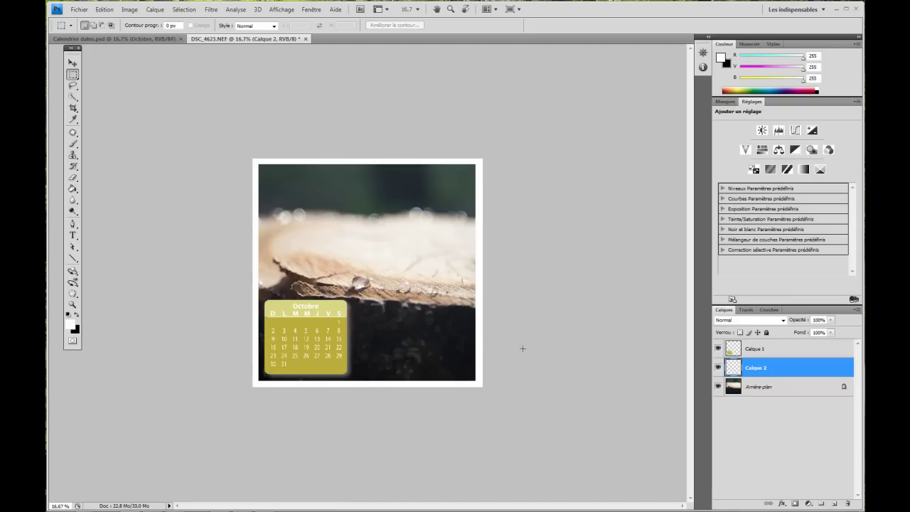
# Step: Scale the October calendar on Calque 1 to about 75% and settle it in the lower-left corner
pyautogui.click(748, 350)
pyautogui.press('v')
pyautogui.moveTo(323, 355)
pyautogui.mouseDown()
pyautogui.moveTo(360, 321)
pyautogui.moveTo(428, 349)
pyautogui.moveTo(321, 345)
pyautogui.mouseUp()
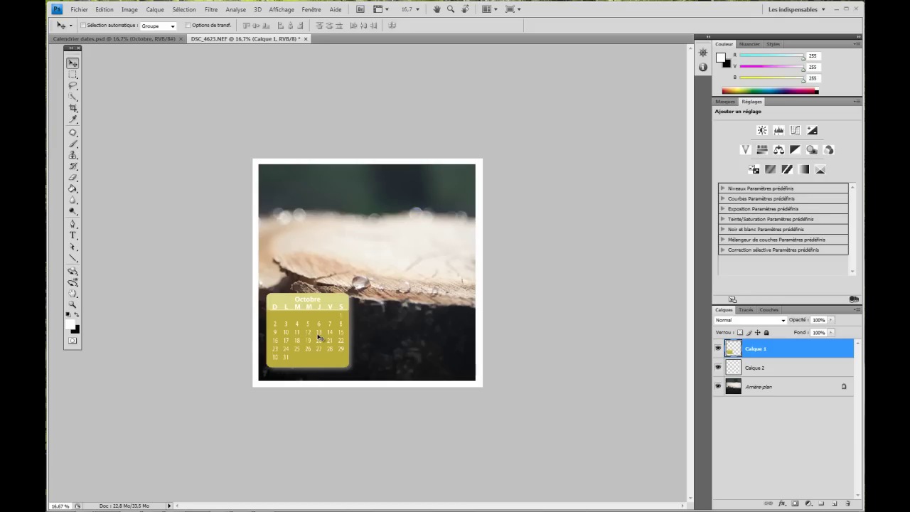
pyautogui.hotkey('ctrl', 't')
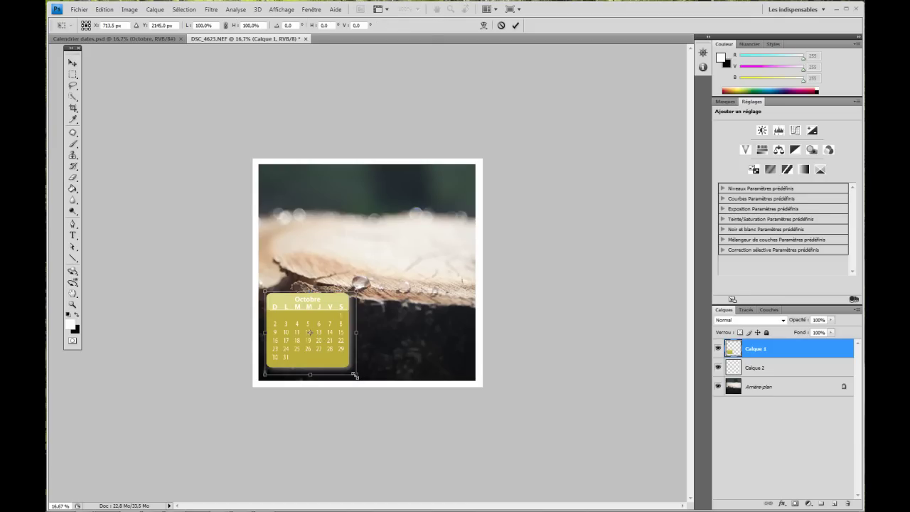
pyautogui.moveTo(354, 374); pyautogui.dragTo(333, 356)
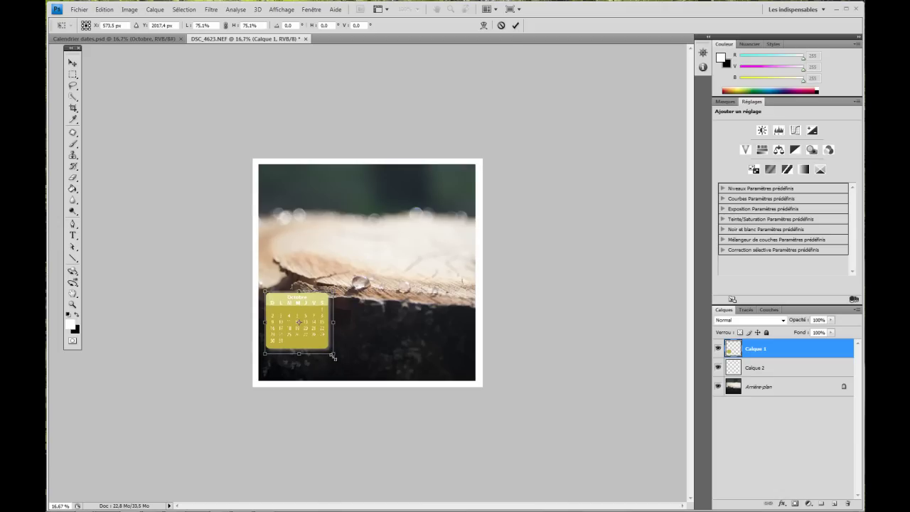
pyautogui.click(515, 26)
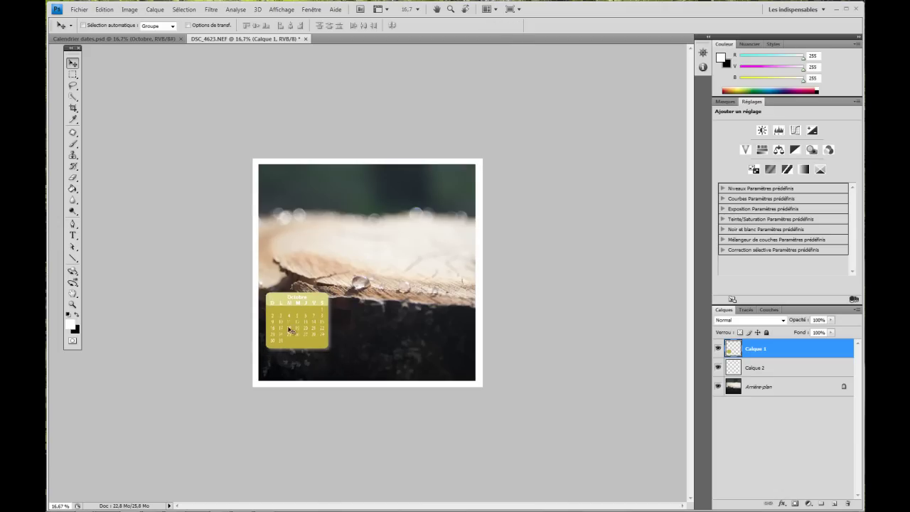
pyautogui.moveTo(296, 316); pyautogui.dragTo(299, 336)
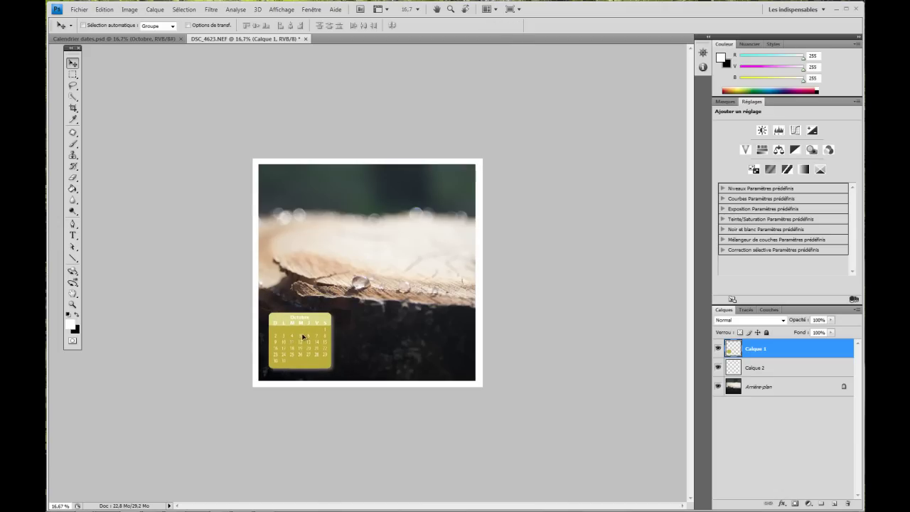
pyautogui.press('f')
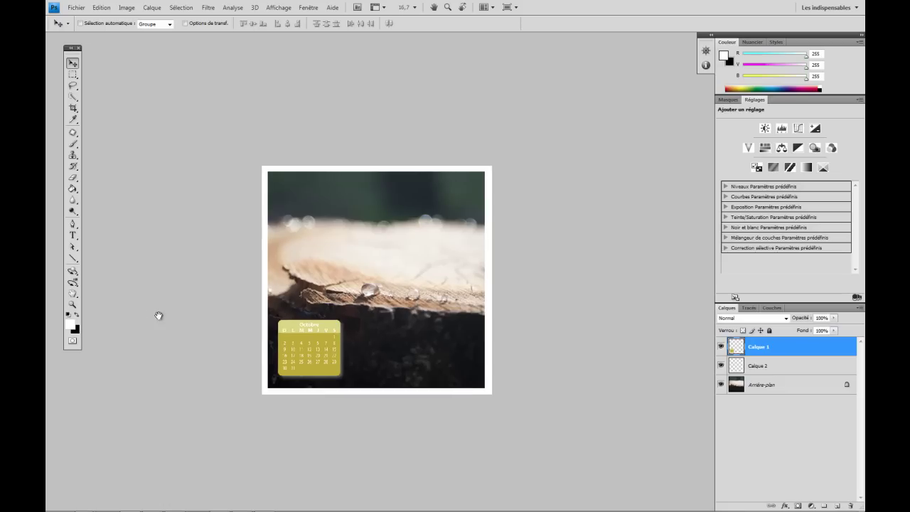
# Step: Zoom to 100%, then out to 33.3% to review the framed photo
pyautogui.doubleClick(72, 304)
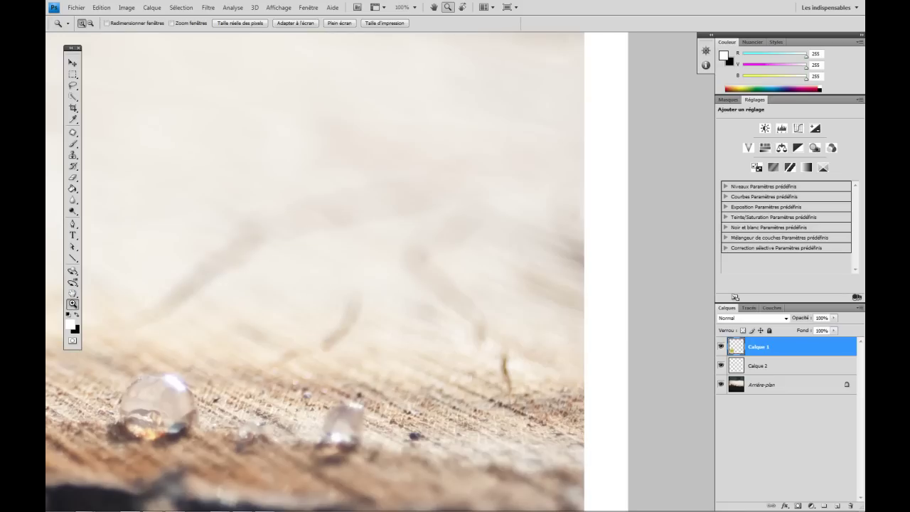
pyautogui.hotkey('ctrl', '-')
pyautogui.hotkey('ctrl', '-')
pyautogui.hotkey('ctrl', '-')
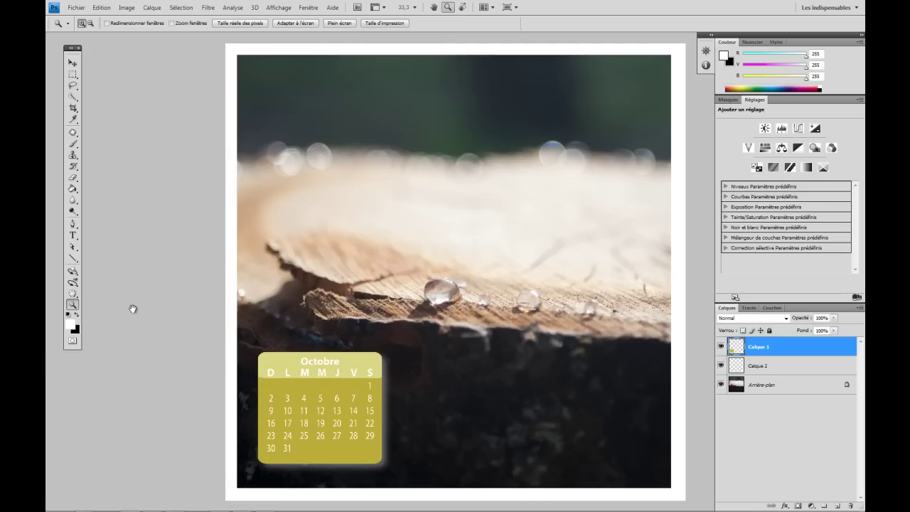